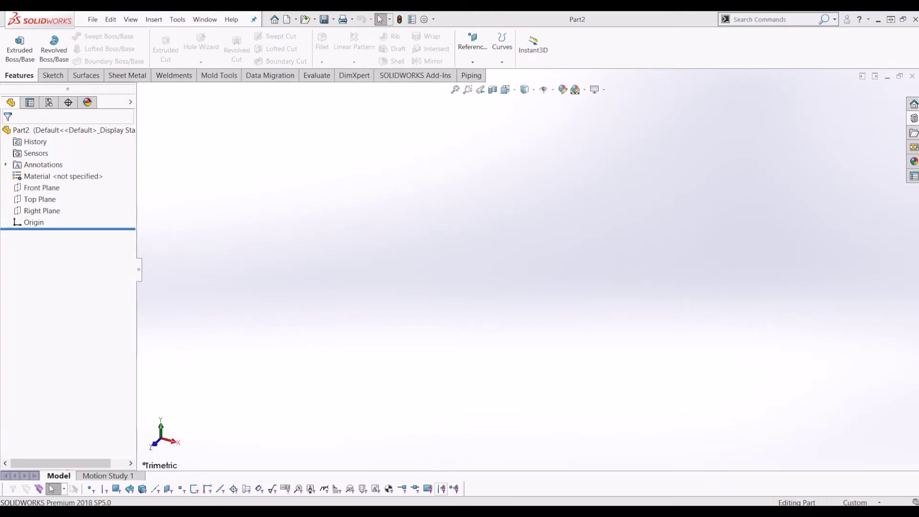
# Step: Start a new sketch from the Sketch toolbar so SOLIDWORKS asks for a plane
pyautogui.click(53, 77)
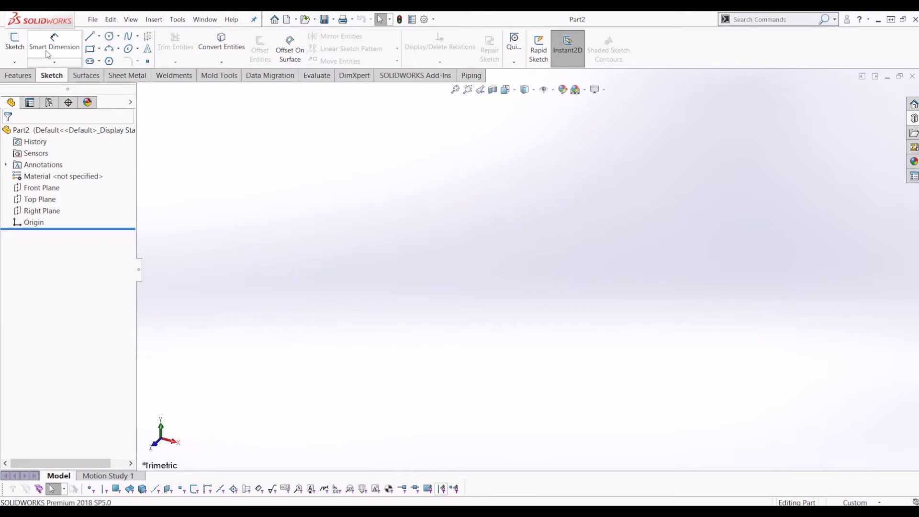
pyautogui.click(22, 48)
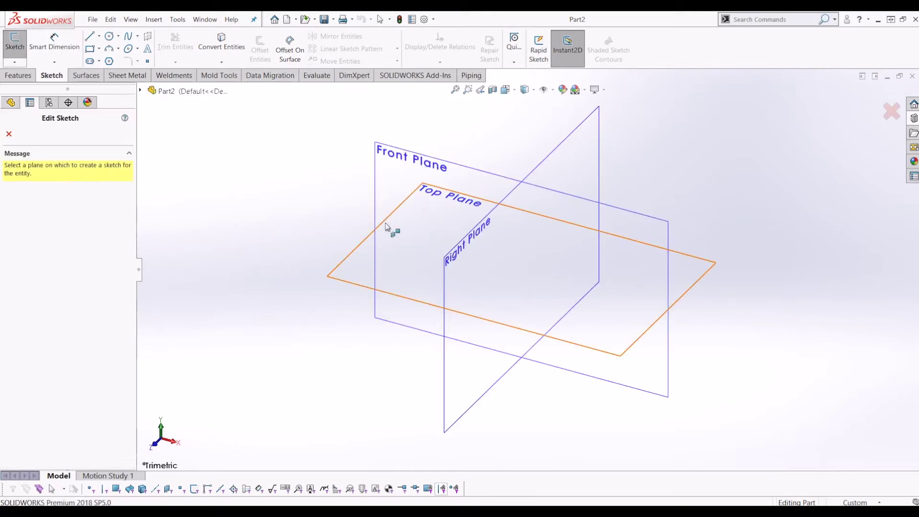
# Step: Draw a centre rectangle on the Top Plane, centred at the origin
pyautogui.click(392, 259)
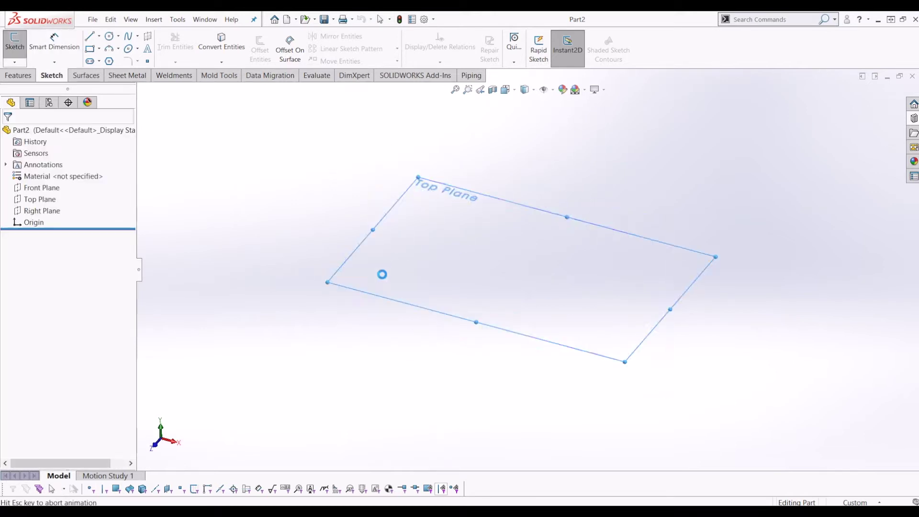
pyautogui.click(98, 49)
pyautogui.click(112, 74)
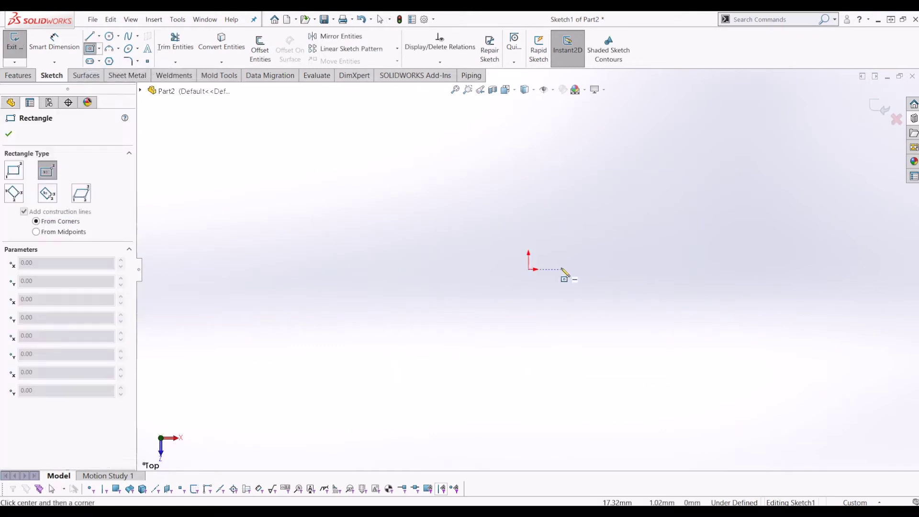
pyautogui.click(529, 268)
pyautogui.click(662, 361)
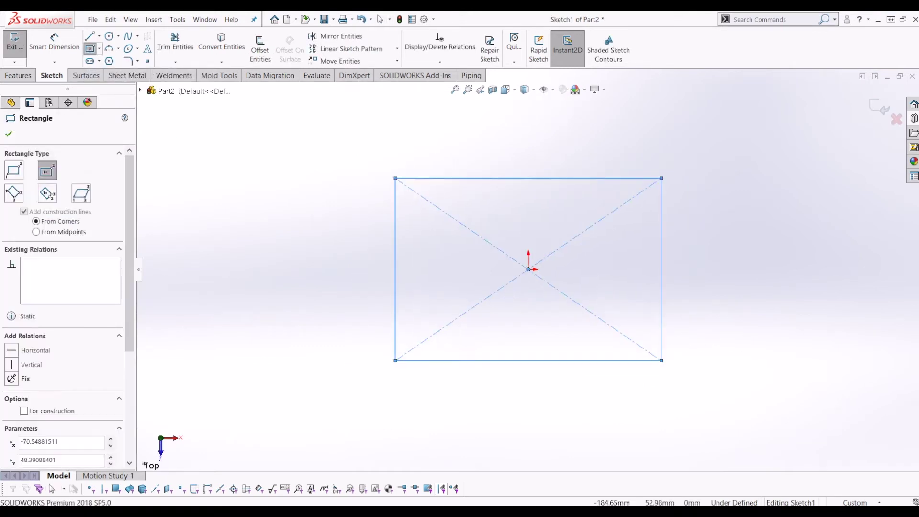
# Step: Smart-dimension the rectangle's left edge to 100 mm
pyautogui.click(53, 42)
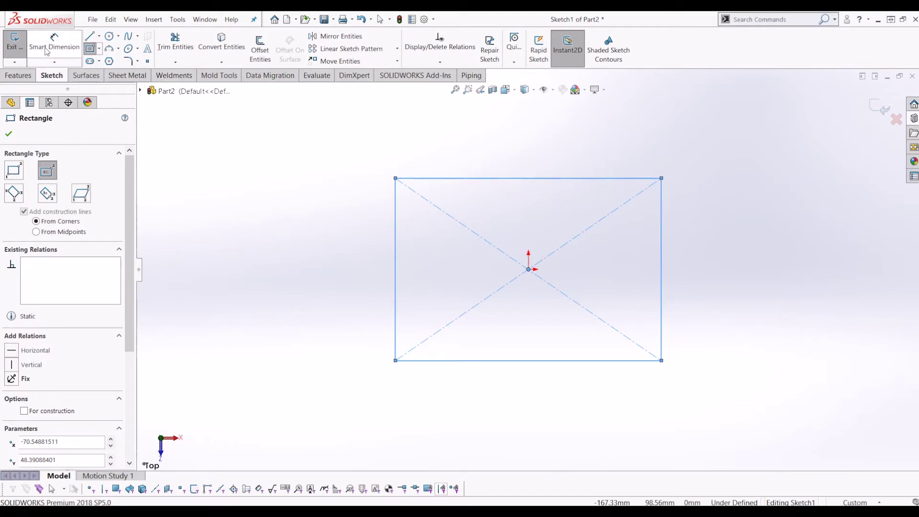
pyautogui.click(396, 282)
pyautogui.click(328, 280)
pyautogui.write('10')
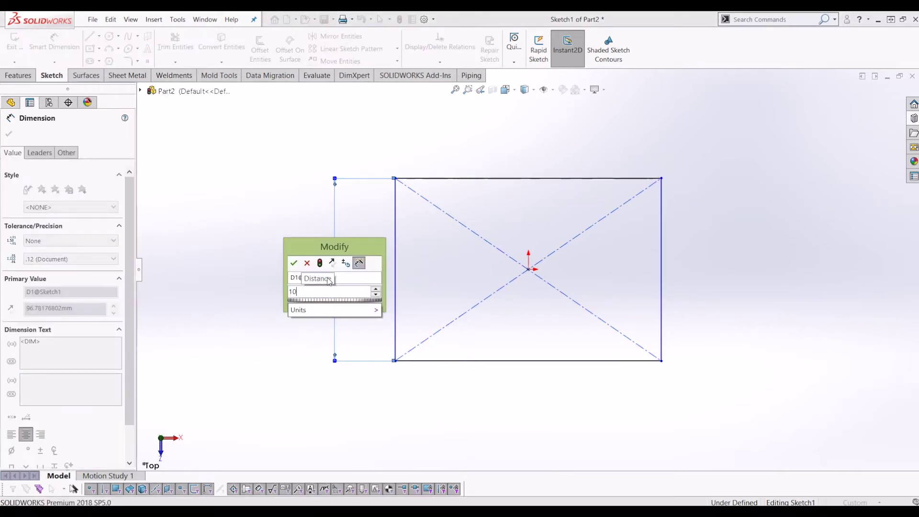
pyautogui.press('Return')
pyautogui.doubleClick(327, 277)
pyautogui.write('10')
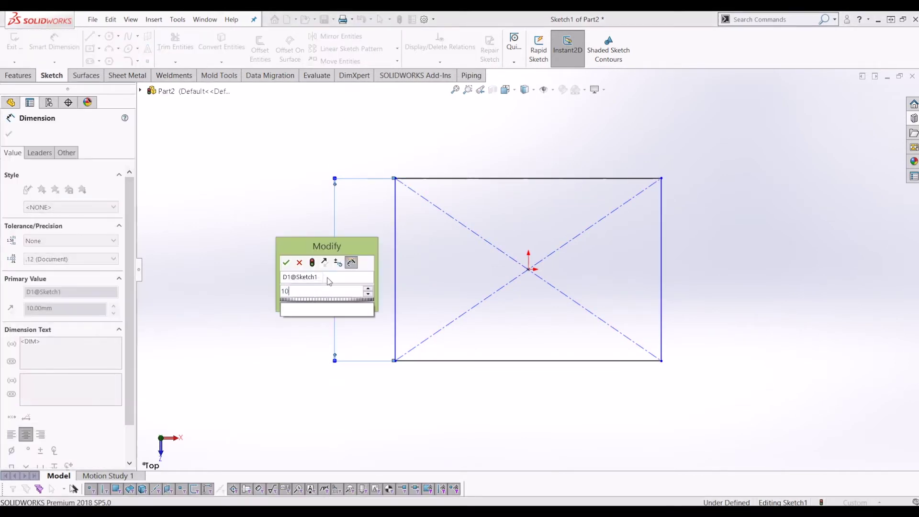
pyautogui.write('0')
pyautogui.press('Return')
pyautogui.scroll(3, 544, 455)
pyautogui.scroll(-3, 534, 304)
pyautogui.scroll(-2, 537, 291)
# Step: Make the left and bottom edges Equal to fully define the 100 mm square, then exit the sketch
pyautogui.press('Escape')
pyautogui.click(535, 278)
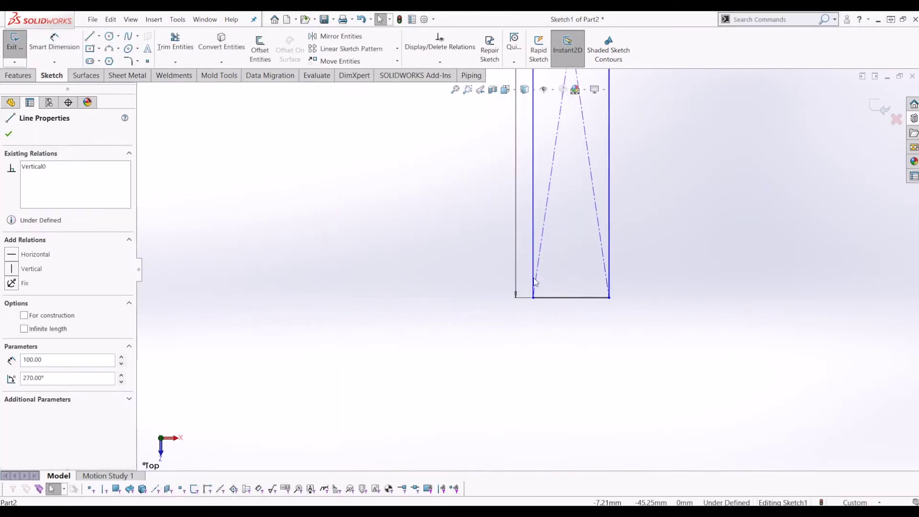
pyautogui.keyDown('ctrl'); pyautogui.click(566, 297); pyautogui.keyUp('ctrl')
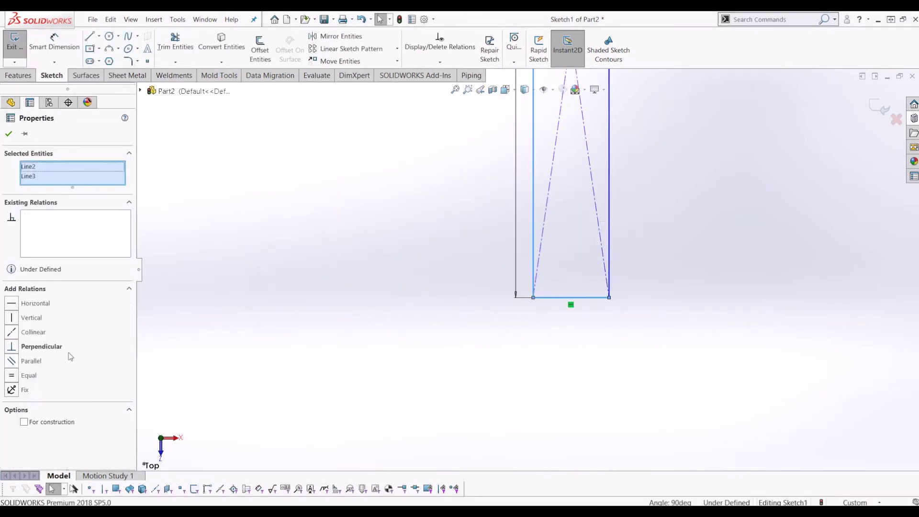
pyautogui.click(16, 379)
pyautogui.click(633, 400)
pyautogui.press('f')
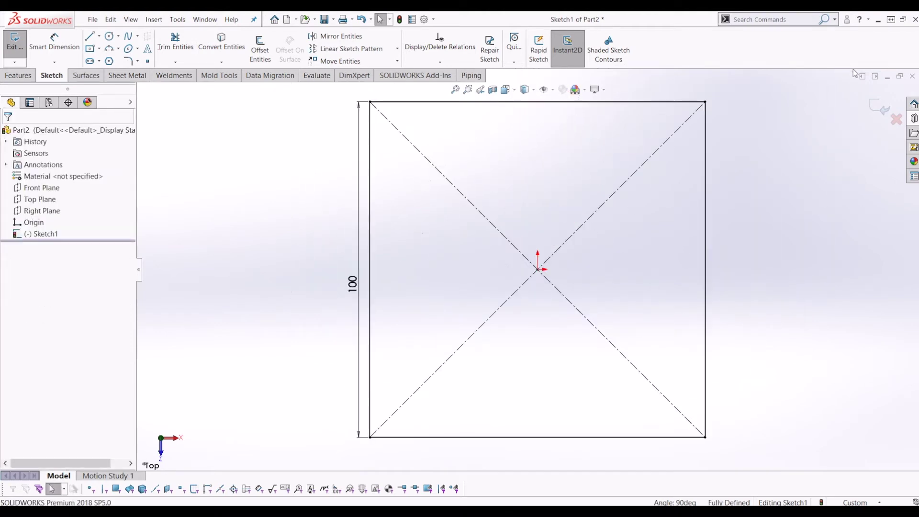
pyautogui.click(879, 107)
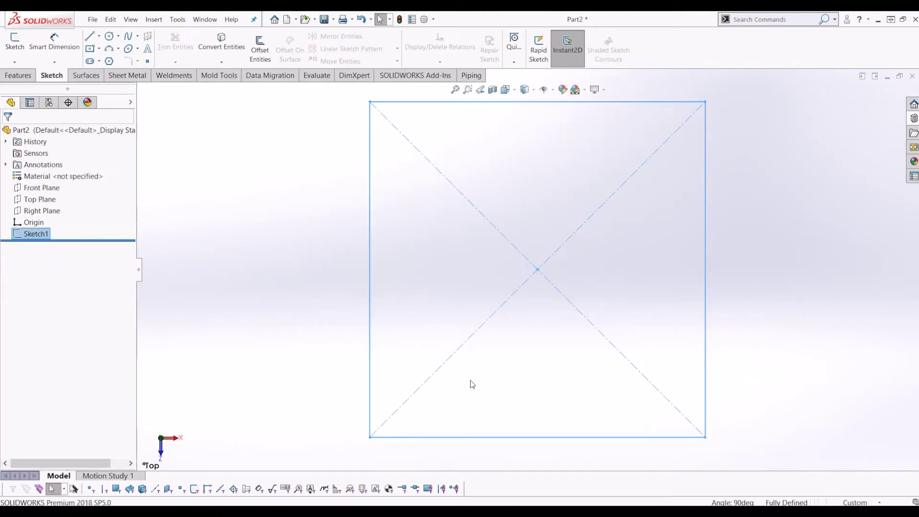
pyautogui.click(22, 75)
# Step: Boss-extrude the square 10 mm Blind into a solid plate and select its top face for sketching
pyautogui.click(20, 47)
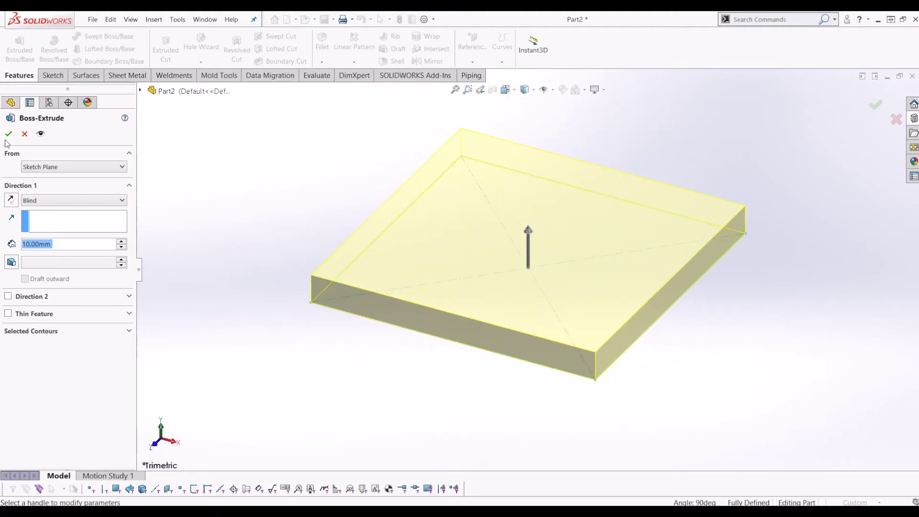
pyautogui.click(8, 134)
pyautogui.click(449, 200)
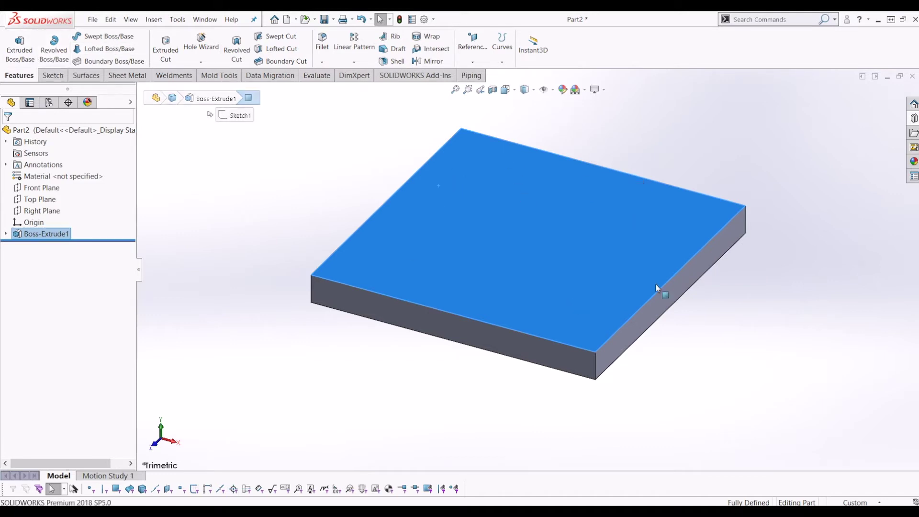
pyautogui.click(52, 75)
# Step: Begin a sketch on the top face viewed Normal To and start the Sketch Text tool
pyautogui.click(17, 45)
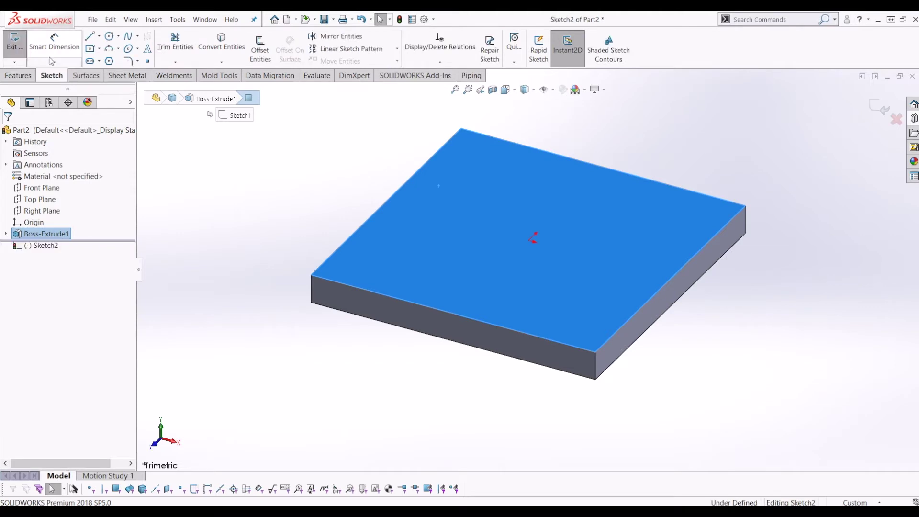
pyautogui.hotkey('ctrl', '8')
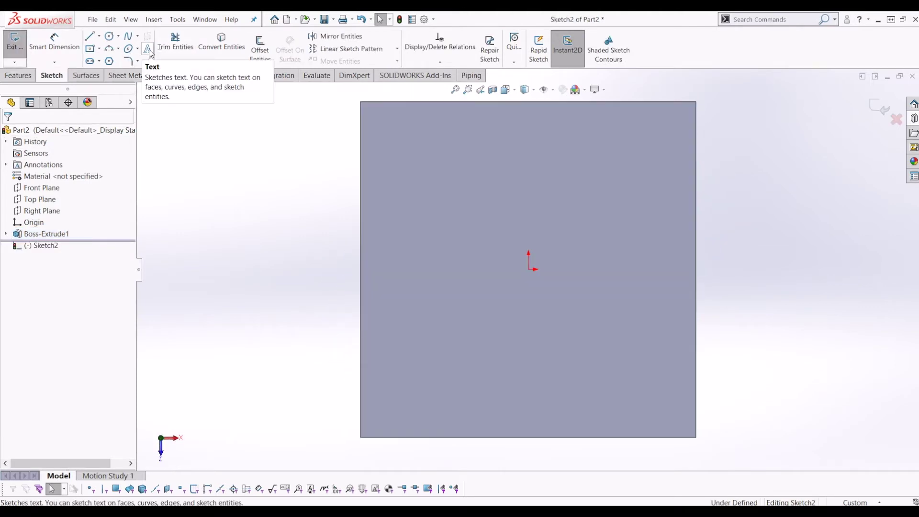
pyautogui.click(148, 49)
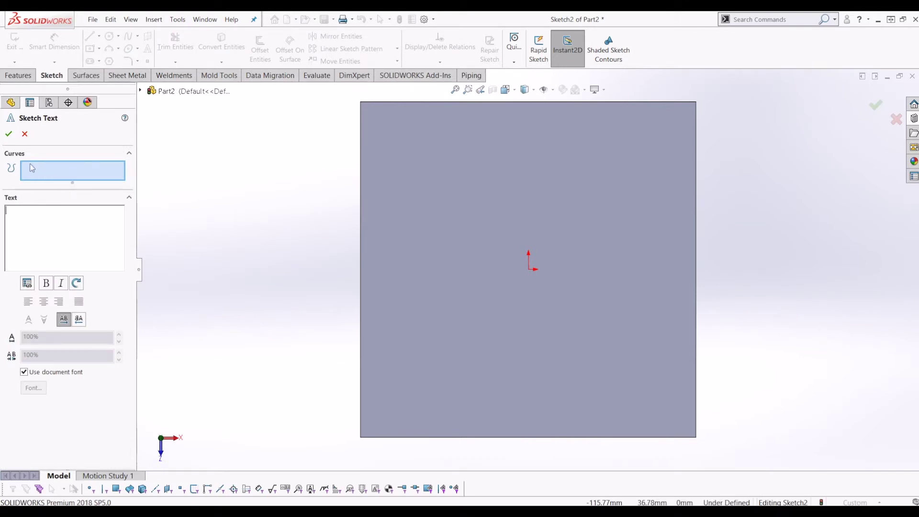
# Step: Cancel the text and draw a horizontal line across the plate through the origin, edge to edge
pyautogui.click(25, 134)
pyautogui.click(90, 36)
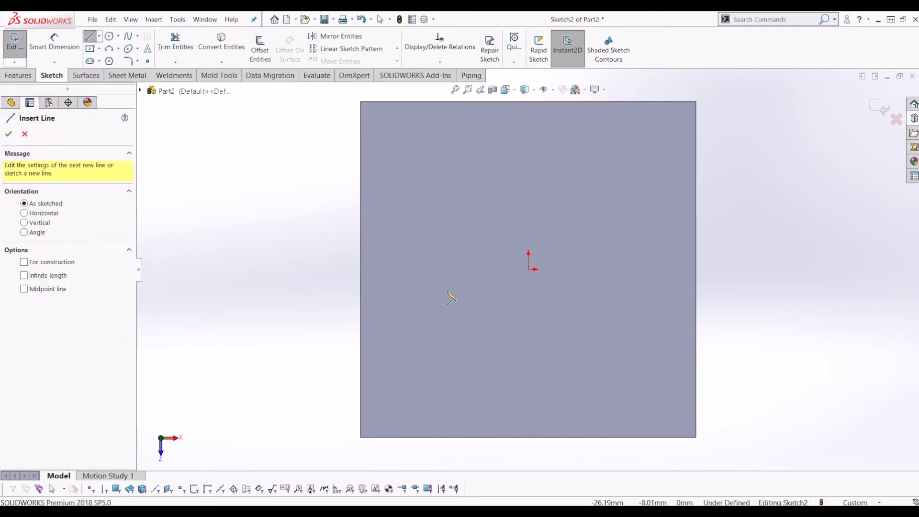
pyautogui.click(360, 269)
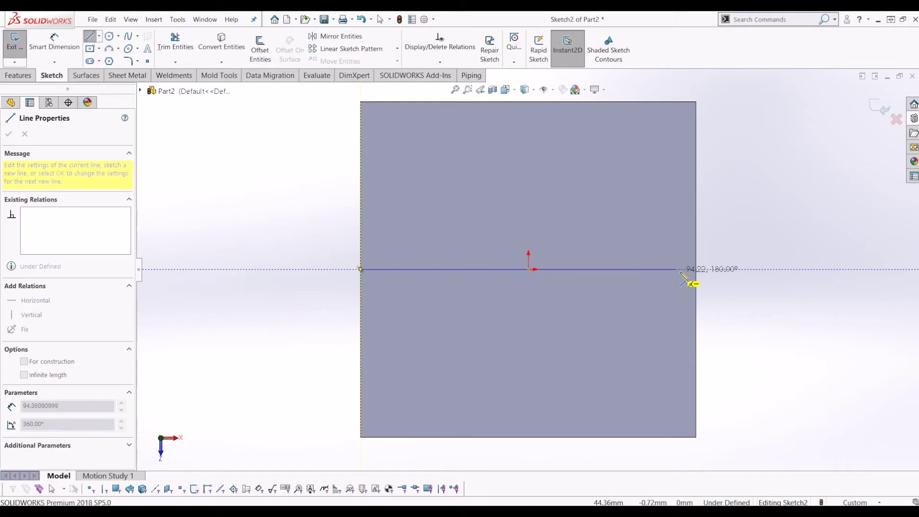
pyautogui.click(694, 270)
pyautogui.press('Escape')
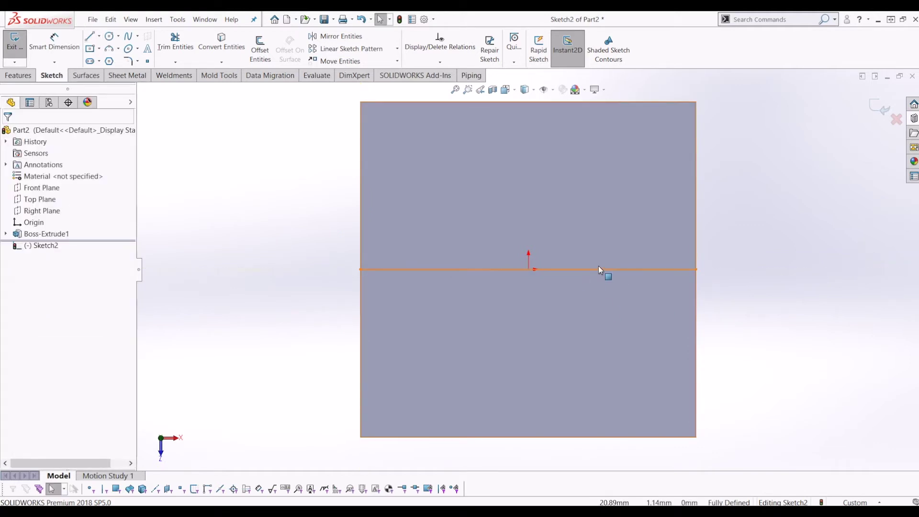
# Step: Mark the horizontal line For construction and return to the Sketch Text tool
pyautogui.click(599, 269)
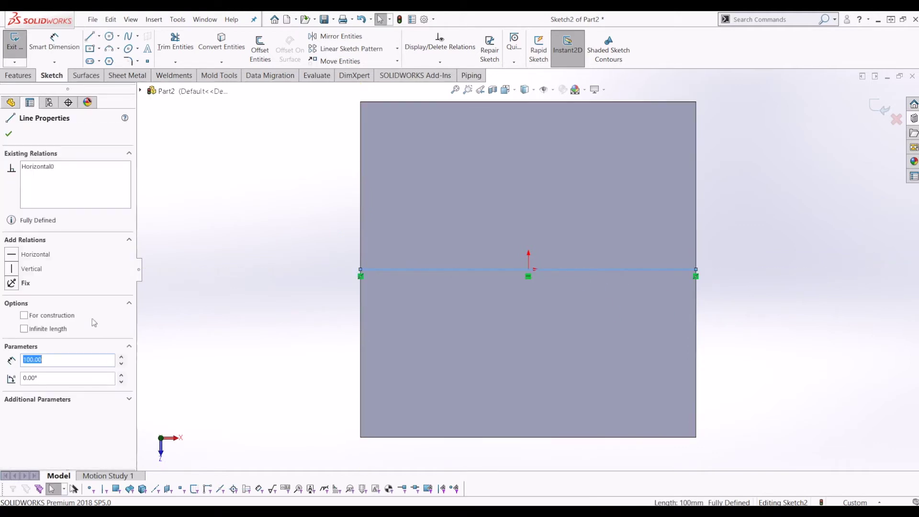
pyautogui.click(276, 374)
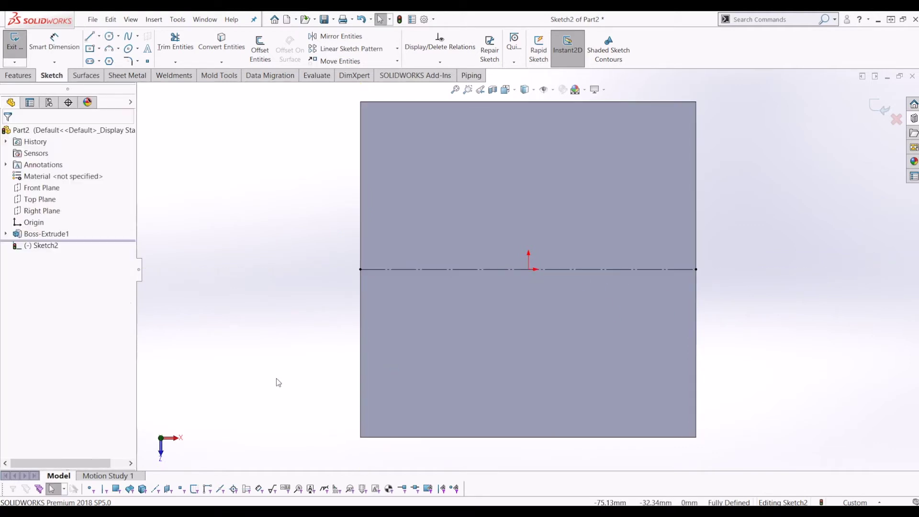
pyautogui.click(147, 49)
# Step: Enter 'INTERACTIVE CAD YOUTUBE' as sketch text along the construction line and select it all
pyautogui.click(374, 271)
pyautogui.write('INTE')
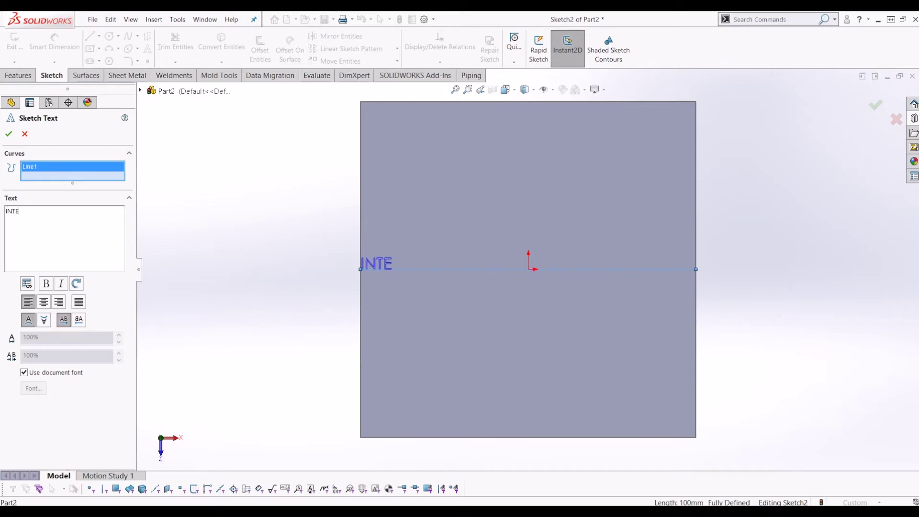
pyautogui.write('R')
pyautogui.write('CTIVE A')
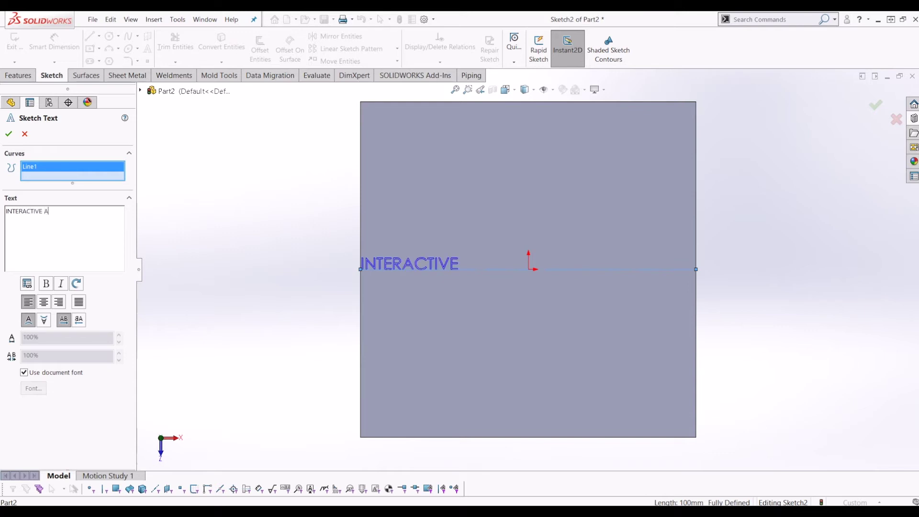
pyautogui.write('CD')
pyautogui.press('BackSpace')
pyautogui.press('BackSpace')
pyautogui.press('BackSpace')
pyautogui.write('TU')
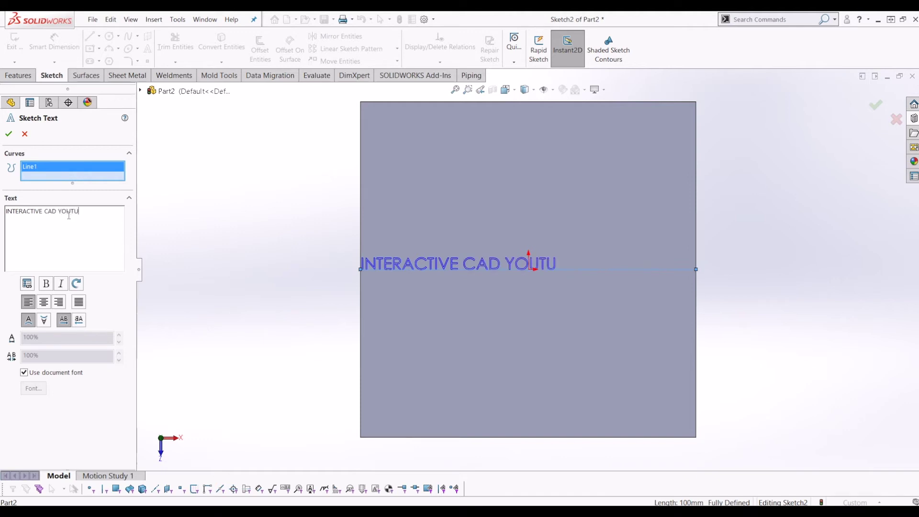
pyautogui.write('BE')
pyautogui.hotkey('ctrl', 'a')
# Step: Toggle the flip and mirror options until the text reads normally, not mirrored
pyautogui.click(43, 302)
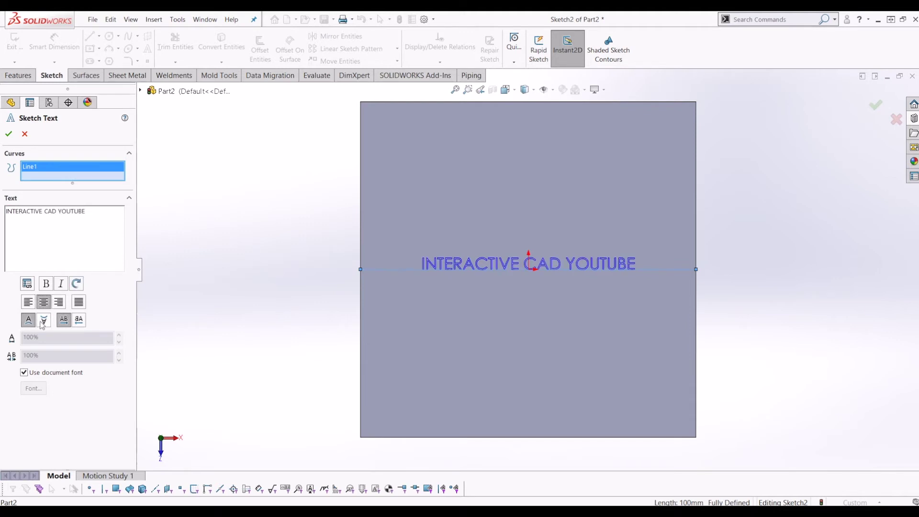
pyautogui.click(43, 321)
pyautogui.click(43, 321)
pyautogui.click(79, 321)
pyautogui.click(78, 321)
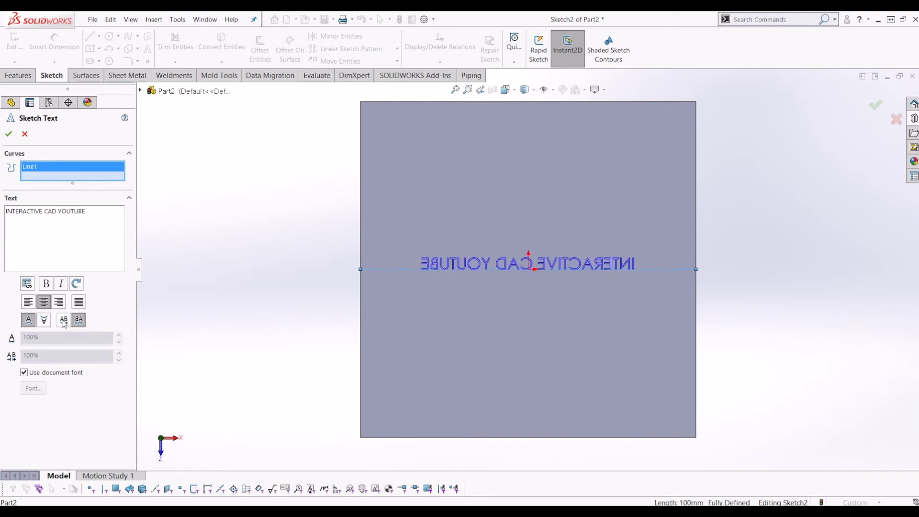
pyautogui.click(64, 321)
# Step: Try right and full justification, then centre-align the text on the line
pyautogui.click(60, 302)
pyautogui.click(79, 302)
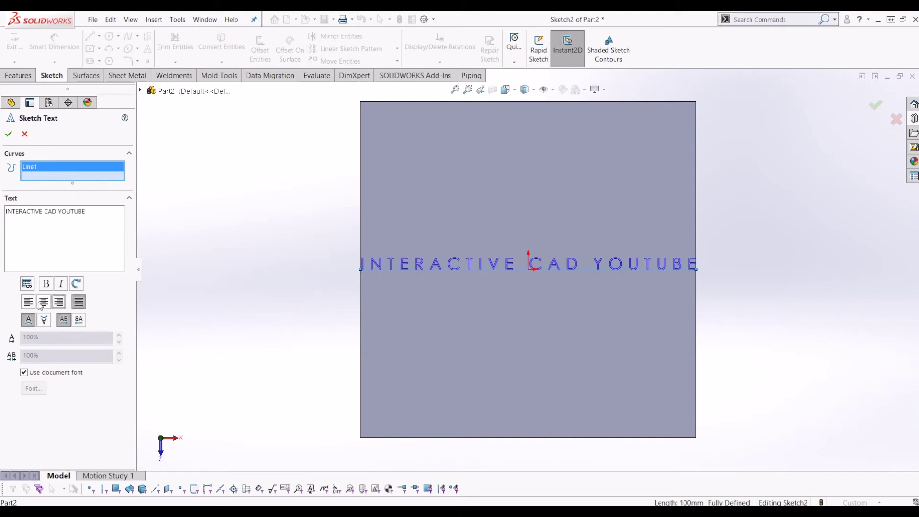
pyautogui.click(59, 302)
pyautogui.click(43, 302)
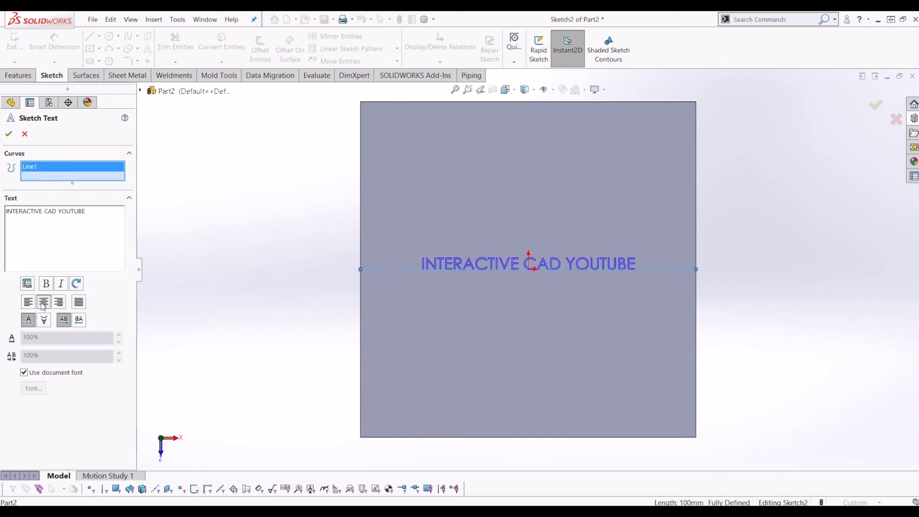
# Step: Accept the sketch text, exit the sketch and start an Extruded Cut
pyautogui.click(9, 134)
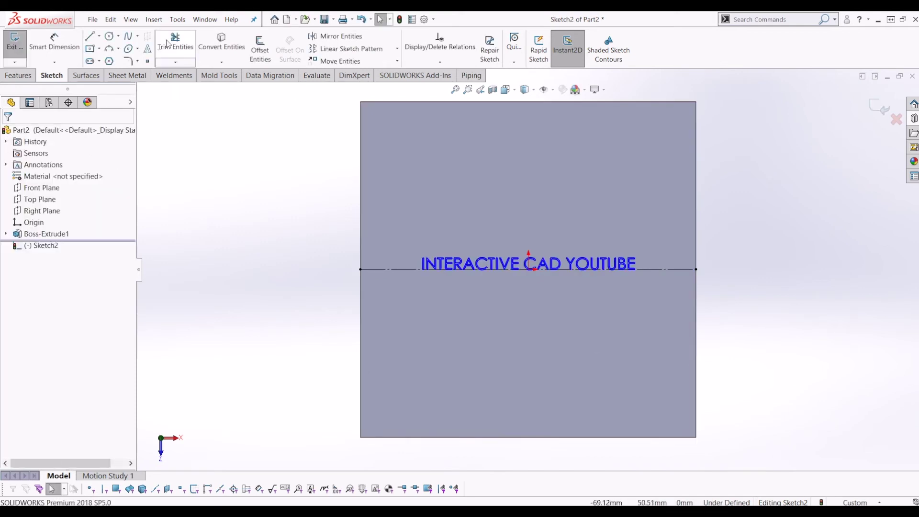
pyautogui.click(15, 42)
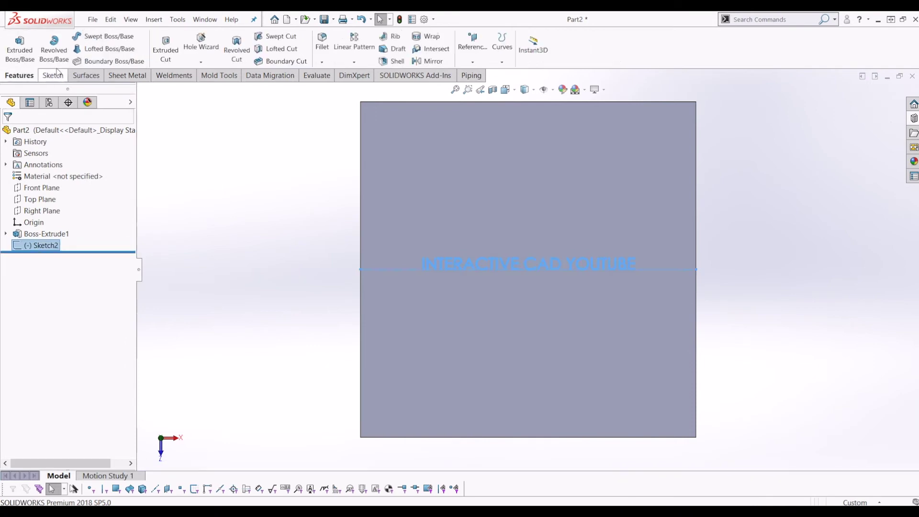
pyautogui.click(165, 48)
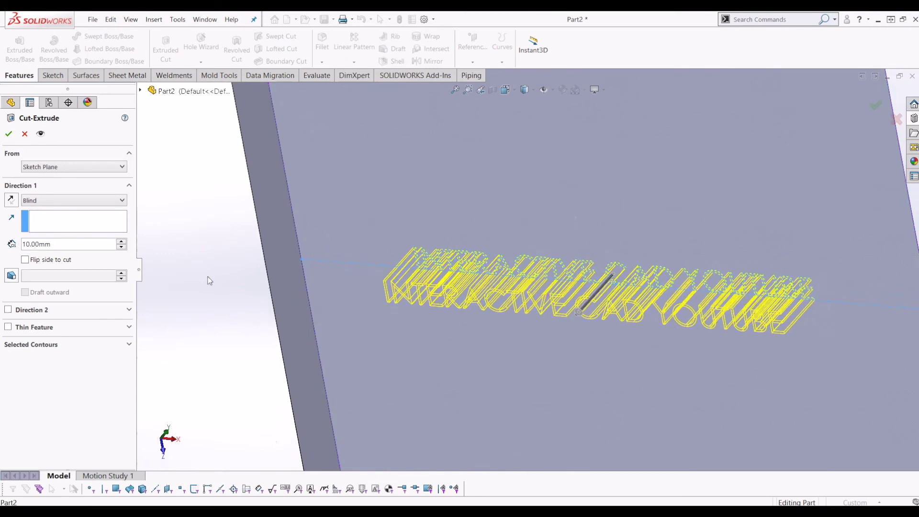
# Step: Cut the lettering 5 mm deep Blind into the plate as Cut-Extrude1 and orbit to view it
pyautogui.click(78, 200)
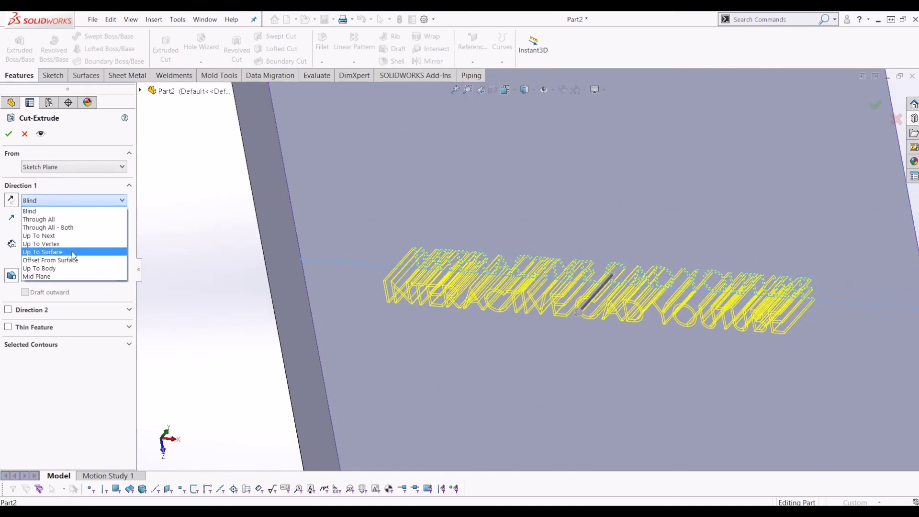
pyautogui.click(74, 212)
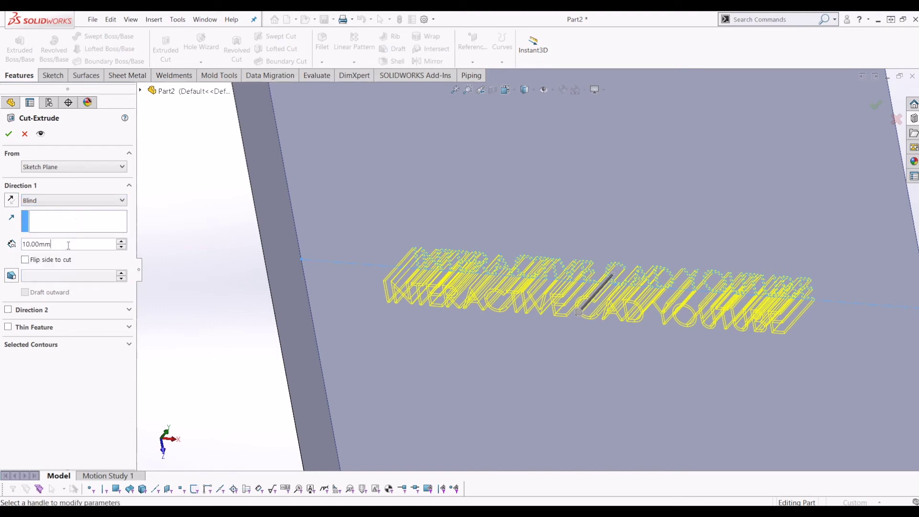
pyautogui.doubleClick(69, 245)
pyautogui.write('5')
pyautogui.press('Return')
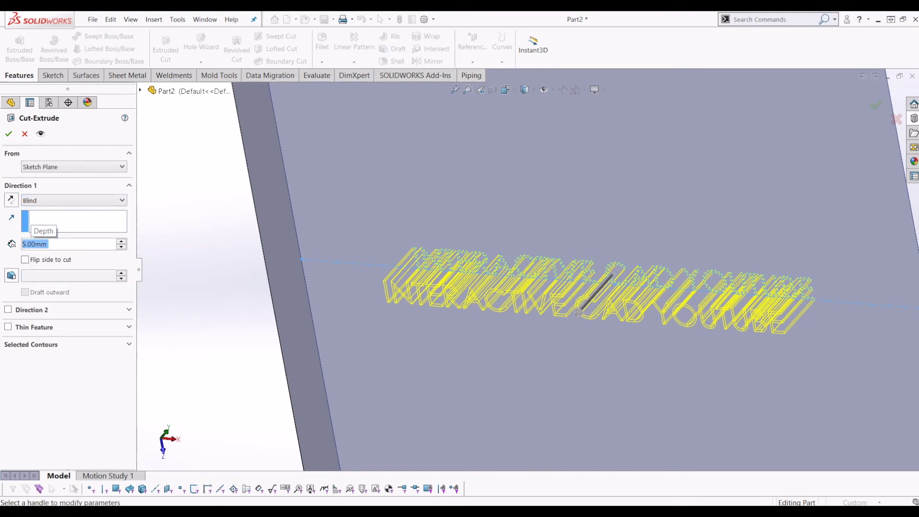
pyautogui.click(9, 135)
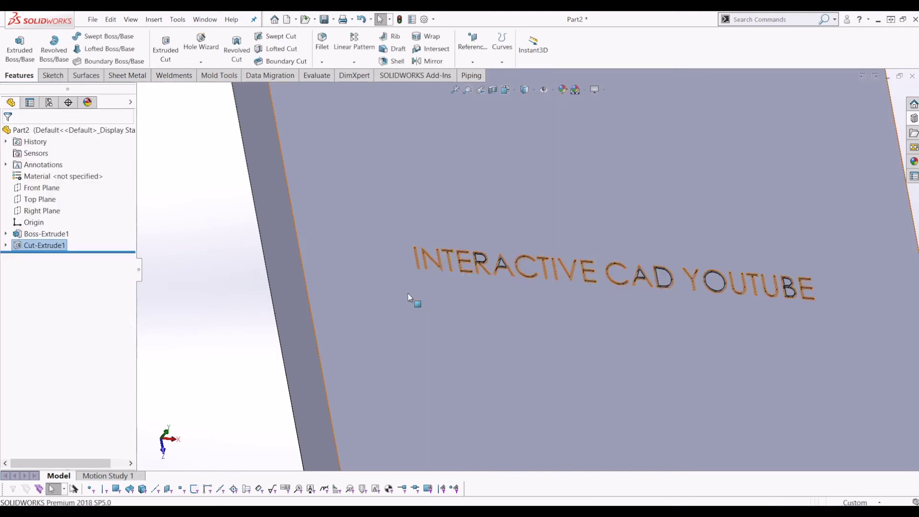
pyautogui.moveTo(408, 294)
pyautogui.mouseDown(button='middle')
pyautogui.moveTo(429, 339)
pyautogui.moveTo(226, 328)
pyautogui.mouseUp(button='middle')
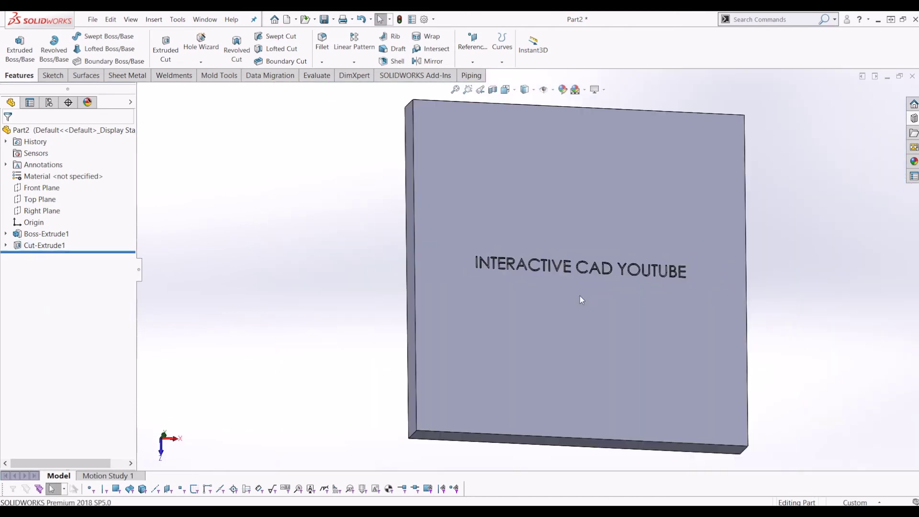
pyautogui.moveTo(579, 302)
pyautogui.mouseDown(button='middle')
pyautogui.moveTo(600, 267)
pyautogui.moveTo(543, 285)
pyautogui.moveTo(566, 289)
pyautogui.moveTo(457, 310)
pyautogui.mouseUp(button='middle')
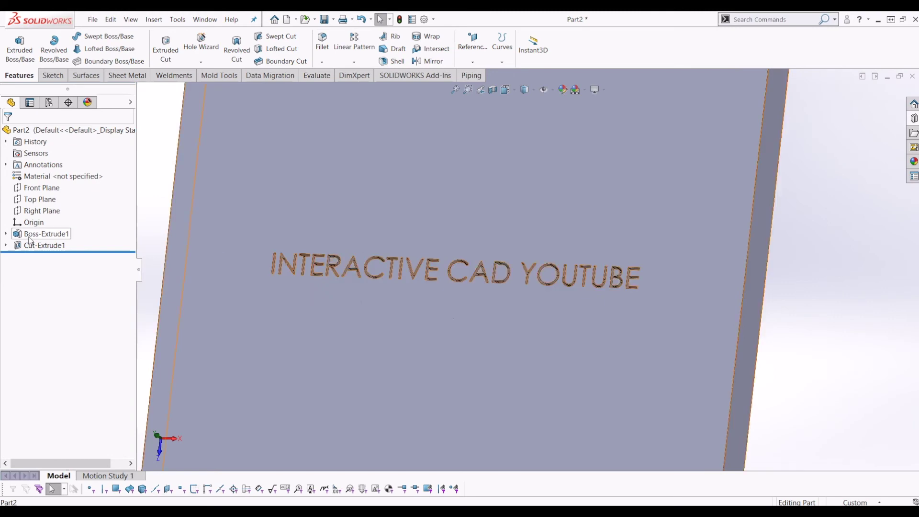
pyautogui.scroll(-3, 355, 232)
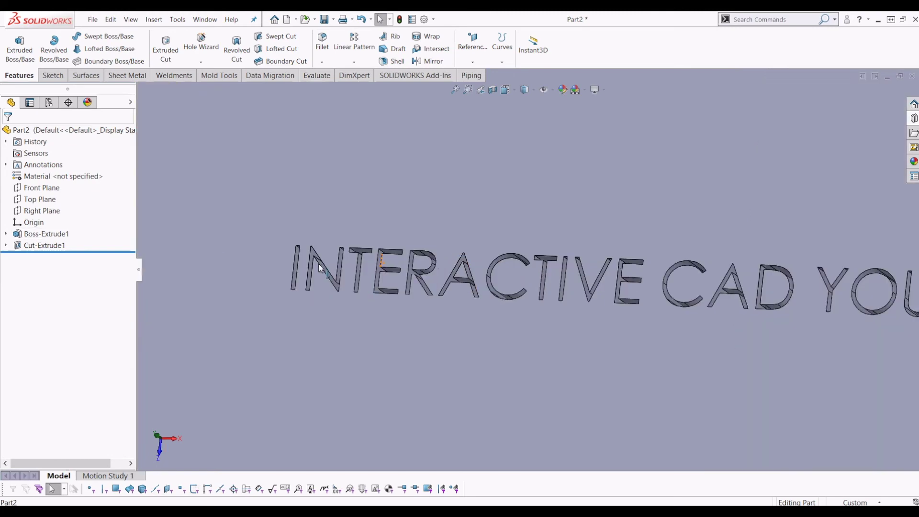
pyautogui.rightClick(61, 247)
# Step: Edit Sketch2 under Cut-Extrude1, make the text bold and untick Use document font
pyautogui.click(6, 245)
pyautogui.rightClick(51, 256)
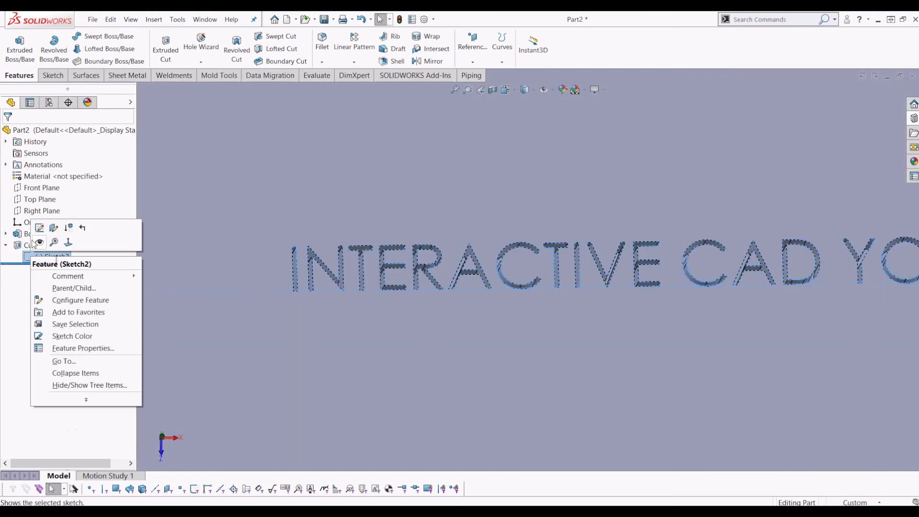
pyautogui.click(38, 229)
pyautogui.doubleClick(353, 252)
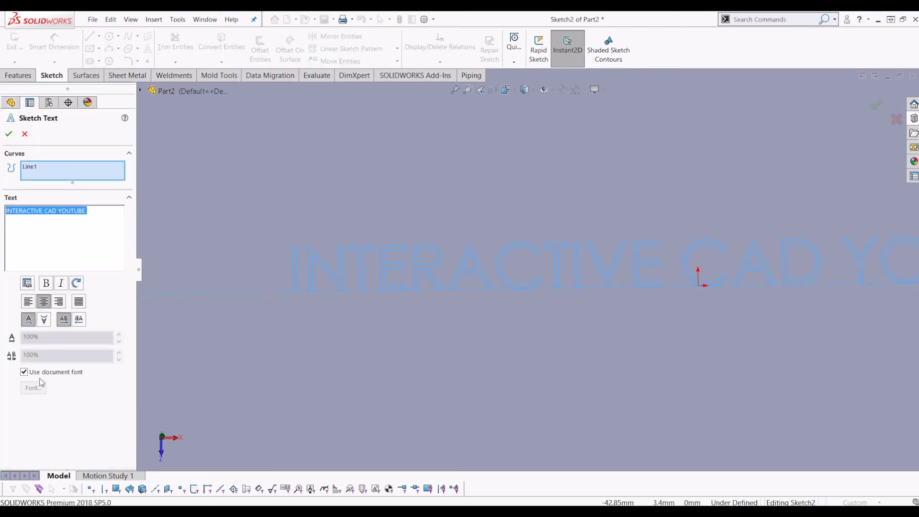
pyautogui.click(47, 284)
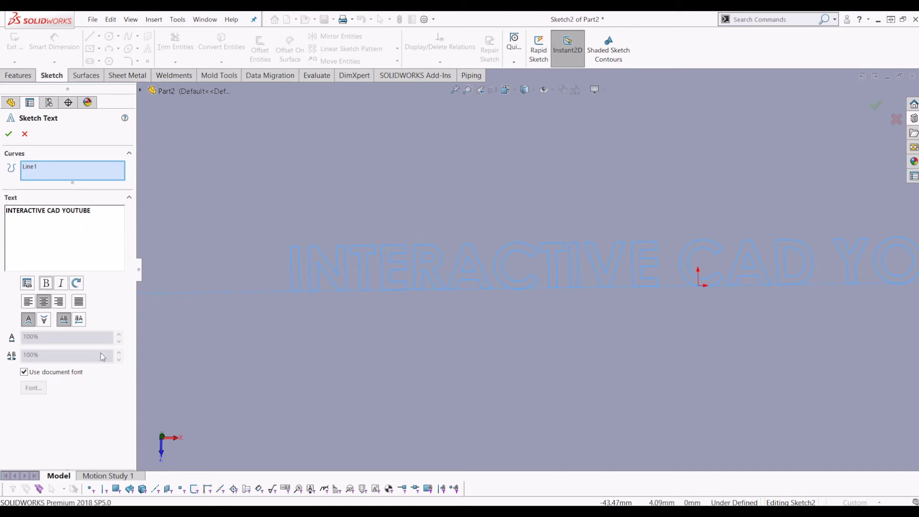
pyautogui.click(50, 374)
# Step: Choose Century Gothic in the font dialog as the sketch text's own font
pyautogui.click(36, 388)
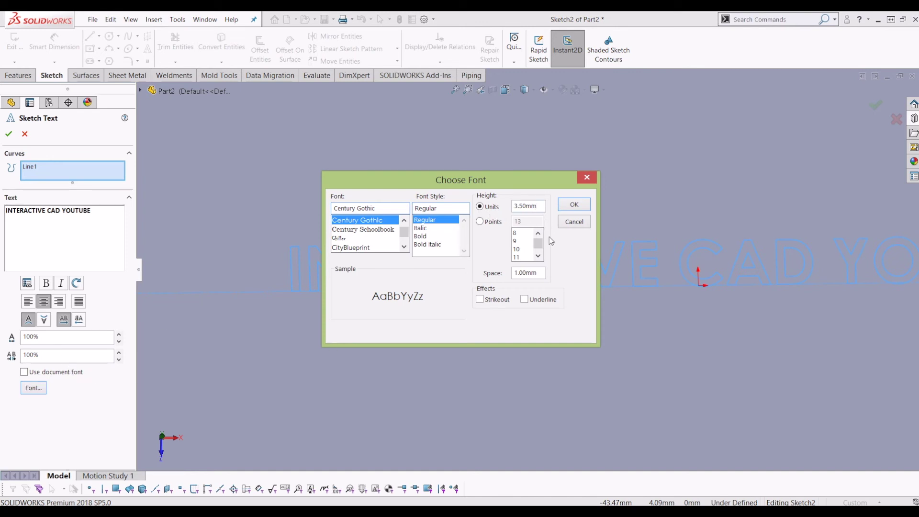
pyautogui.click(571, 206)
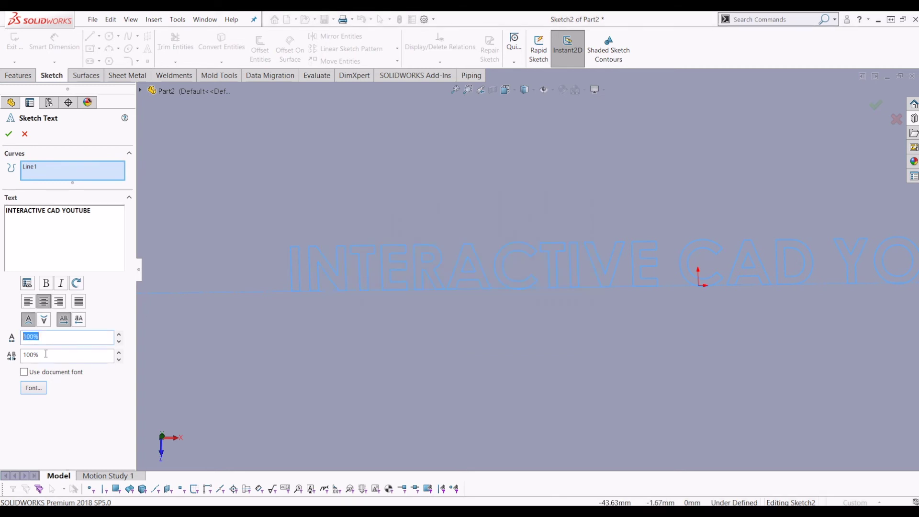
pyautogui.write('150')
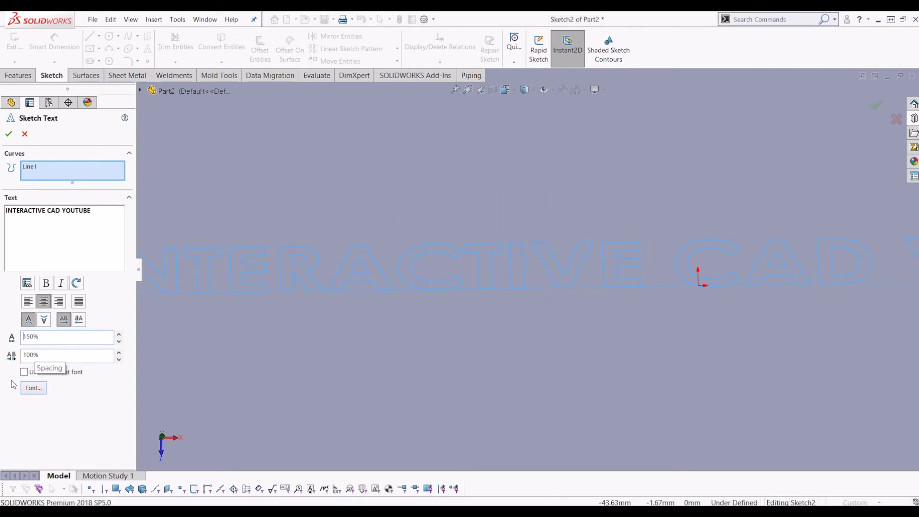
# Step: Set Sketch2 text Width Factor and Spacing to 150% and rebuild Cut-Extrude1 with the wider lettering
pyautogui.press('Tab')
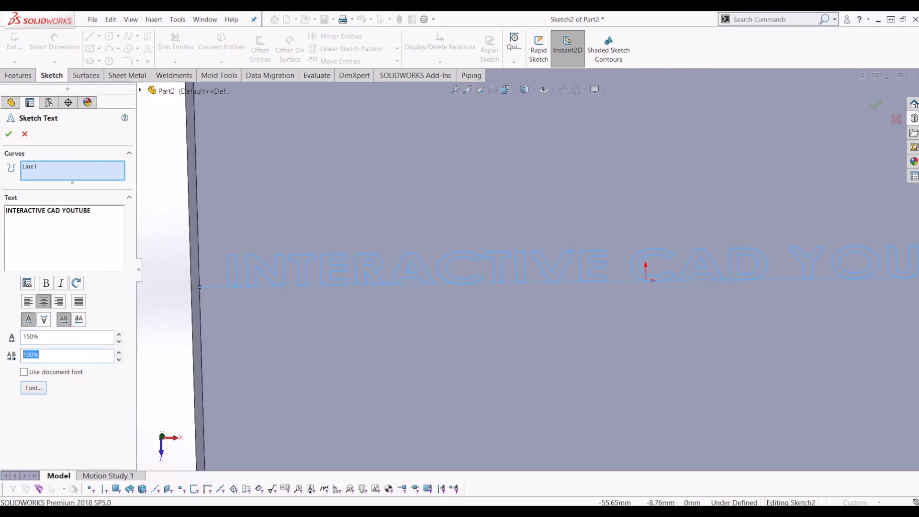
pyautogui.write('05')
pyautogui.scroll(3, 588, 386)
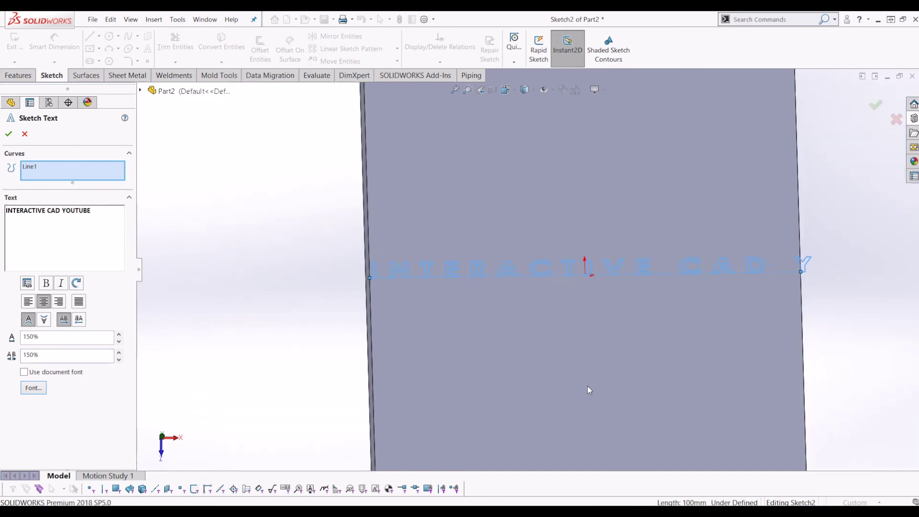
pyautogui.scroll(3, 556, 359)
pyautogui.scroll(-1, 359, 147)
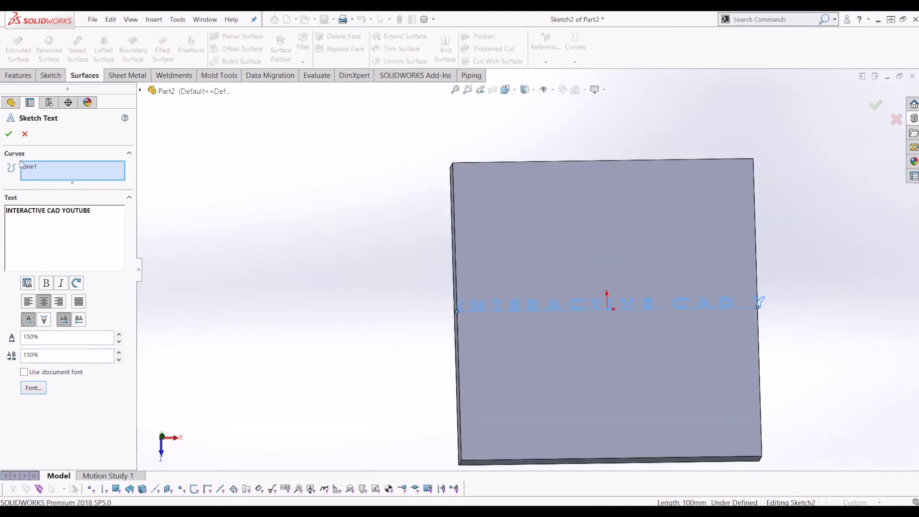
pyautogui.click(26, 134)
pyautogui.hotkey('ctrl', 'b')
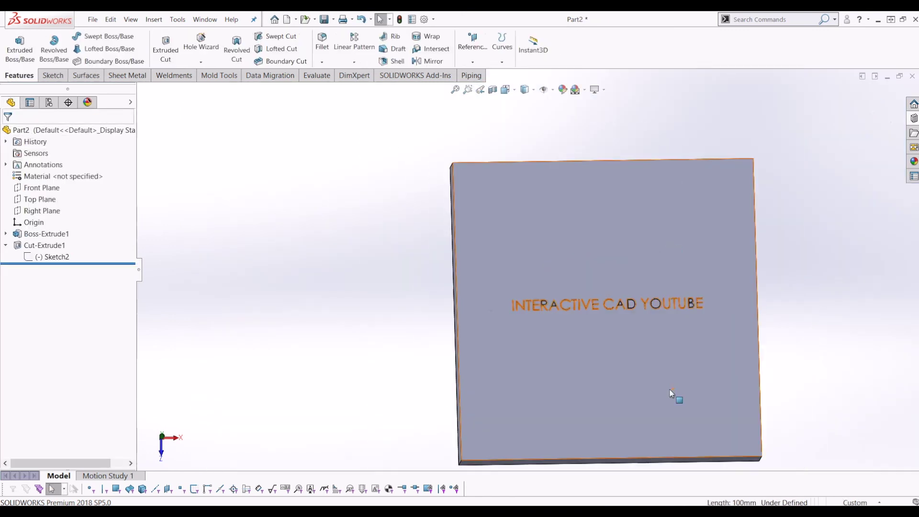
pyautogui.click(711, 344)
pyautogui.click(846, 384)
pyautogui.scroll(-2, 700, 316)
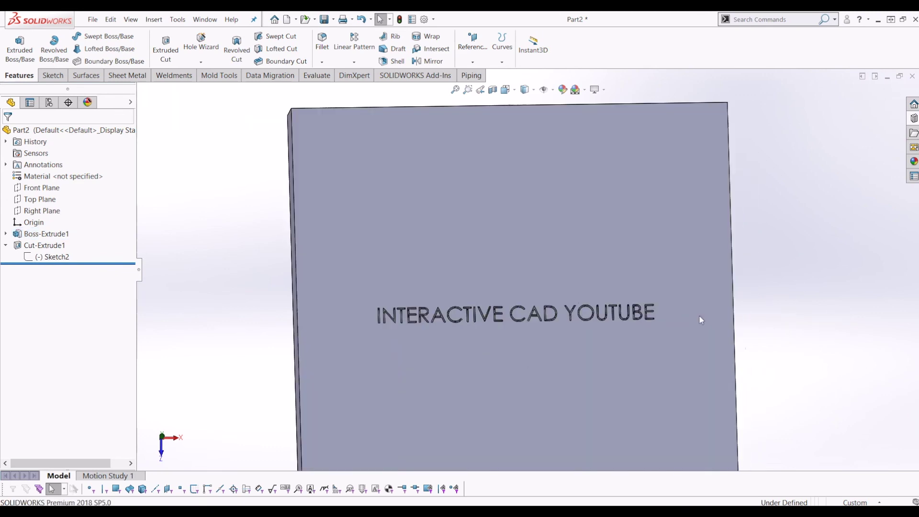
pyautogui.moveTo(700, 316); pyautogui.dragTo(462, 349, button='middle')
pyautogui.scroll(3, 461, 349)
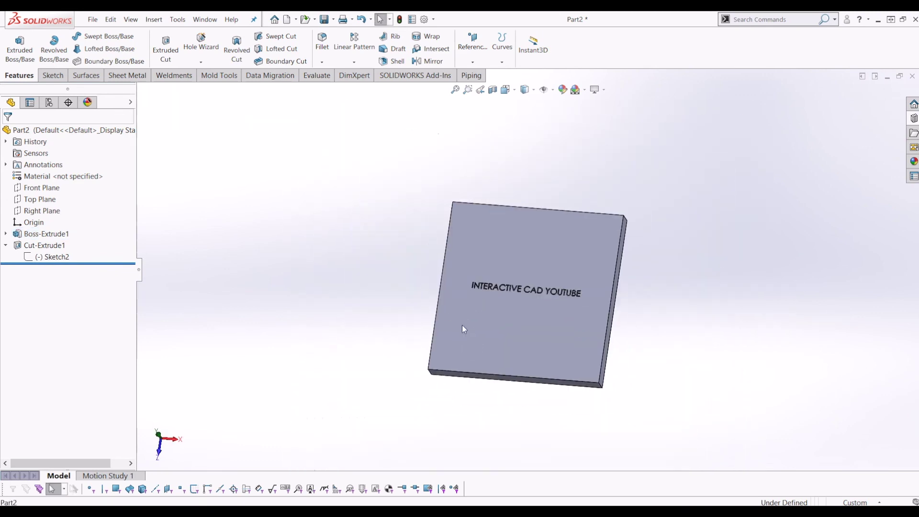
pyautogui.scroll(-2, 461, 324)
pyautogui.scroll(-4, 395, 261)
pyautogui.moveTo(394, 260)
pyautogui.mouseDown(button='middle')
pyautogui.moveTo(415, 229)
pyautogui.moveTo(339, 278)
pyautogui.mouseUp(button='middle')
pyautogui.scroll(2, 415, 229)
pyautogui.scroll(-2, 373, 258)
pyautogui.scroll(2, 339, 279)
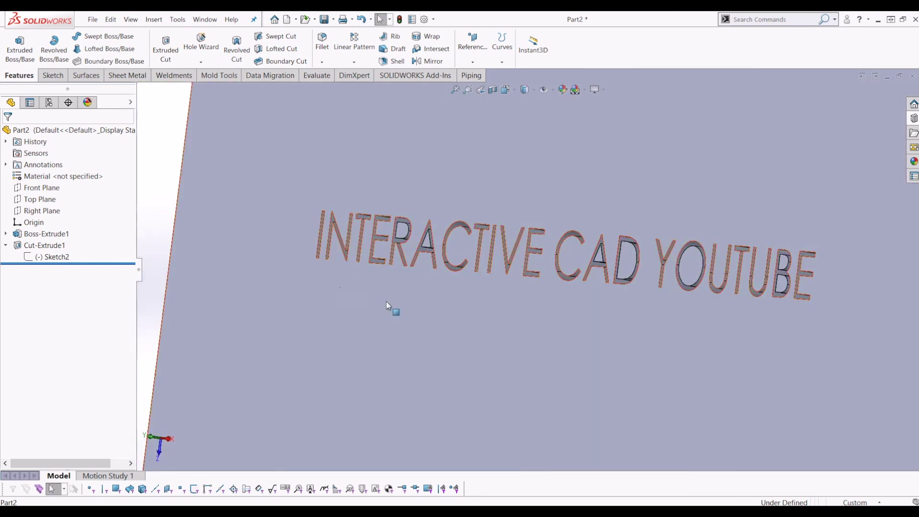
pyautogui.scroll(2, 390, 308)
pyautogui.moveTo(427, 313); pyautogui.dragTo(433, 303, button='middle')
pyautogui.scroll(-3, 470, 262)
pyautogui.moveTo(469, 262); pyautogui.dragTo(491, 260, button='middle')
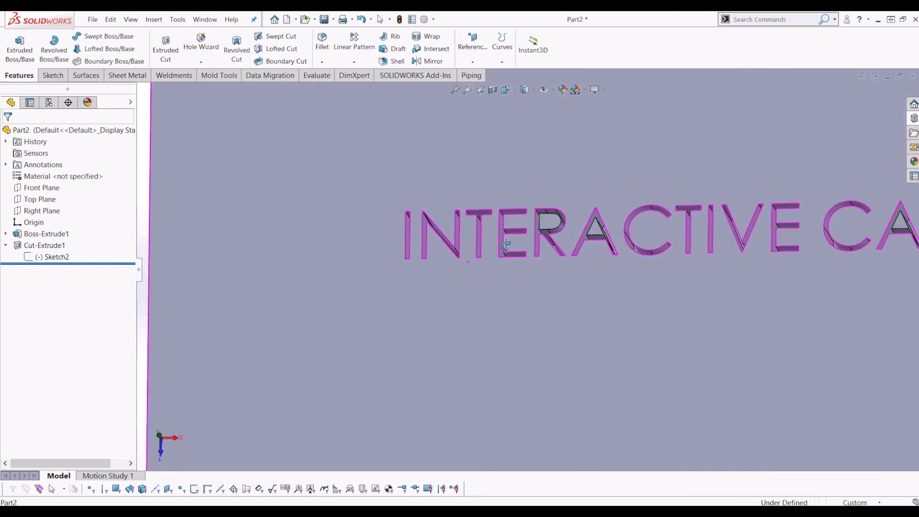
pyautogui.scroll(2, 490, 261)
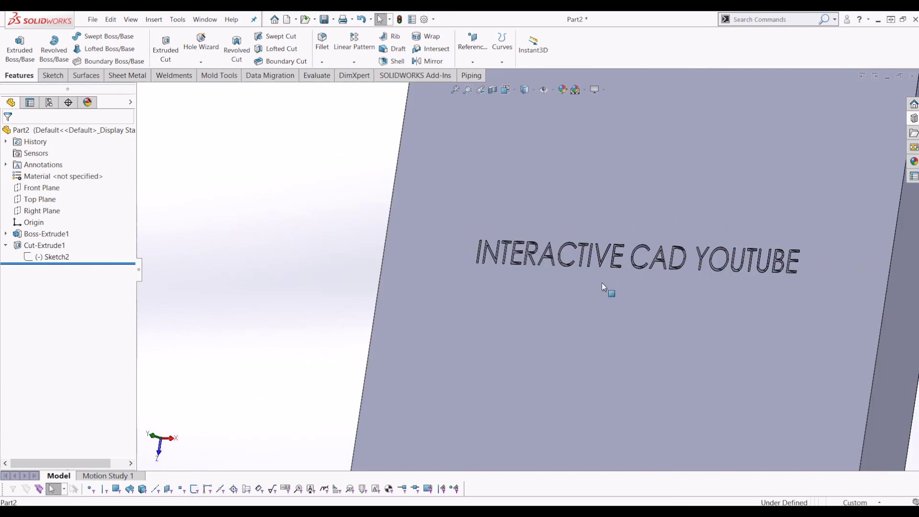
pyautogui.moveTo(602, 282); pyautogui.dragTo(656, 306, button='middle')
pyautogui.moveTo(647, 274); pyautogui.dragTo(469, 159, button='middle')
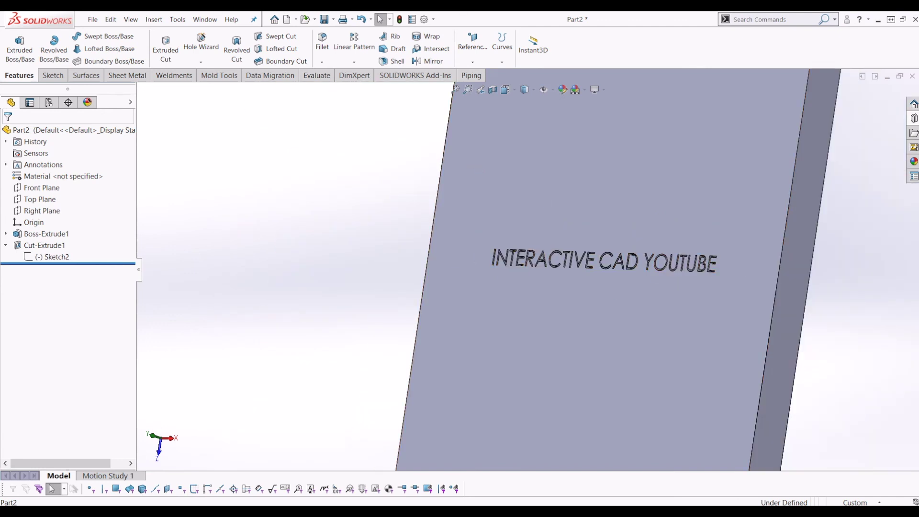